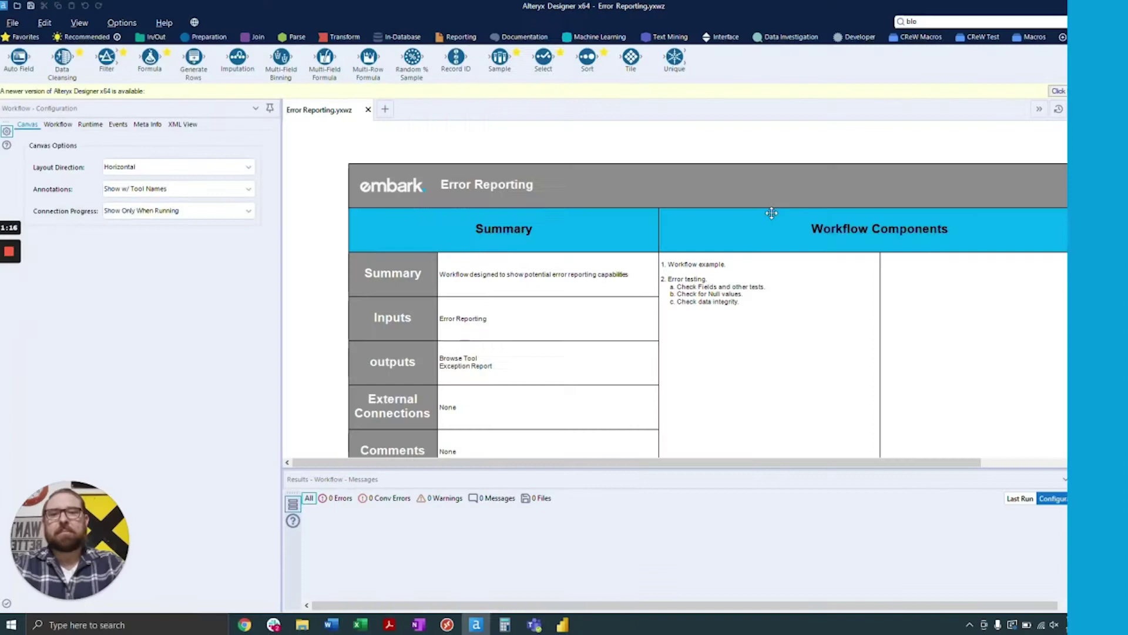
scroll(779, 206, "up", 1)
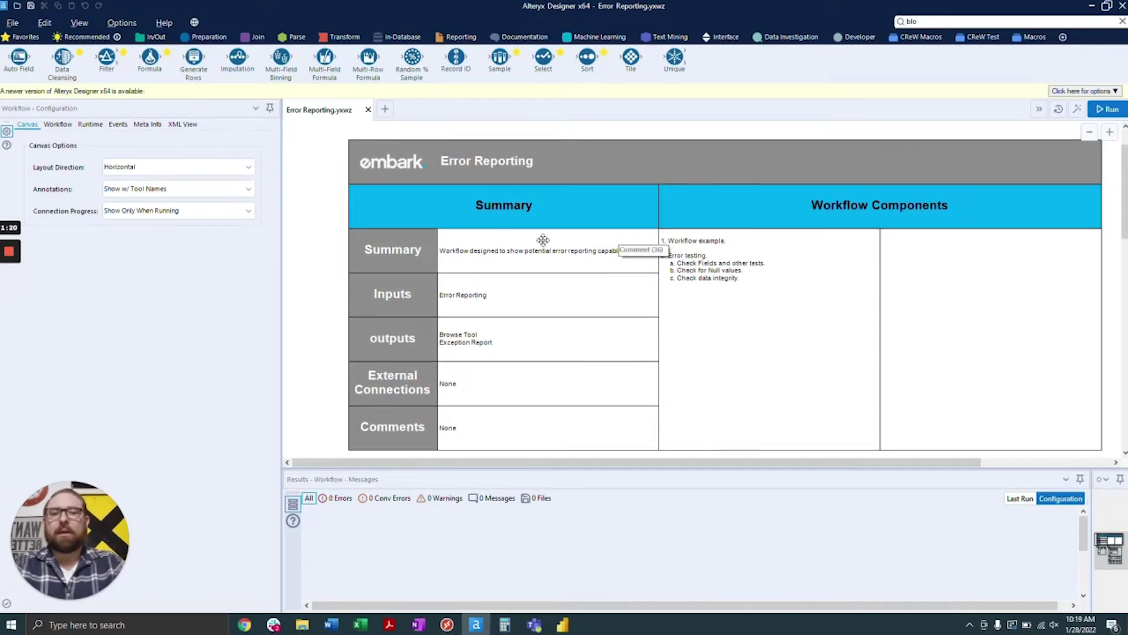
scroll(543, 240, "down", 1)
scroll(543, 241, "down", 1)
scroll(543, 240, "down", 3)
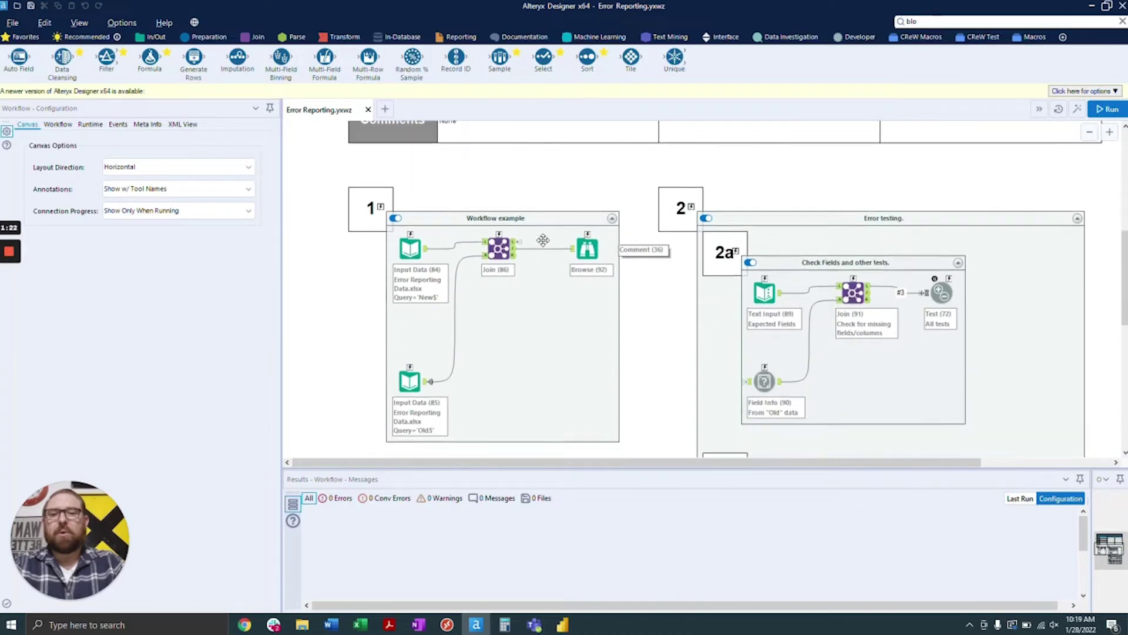
Scroll down past the summary table to containers 1 (Workflow example) and 2 (Error testing).
left_click(392, 221)
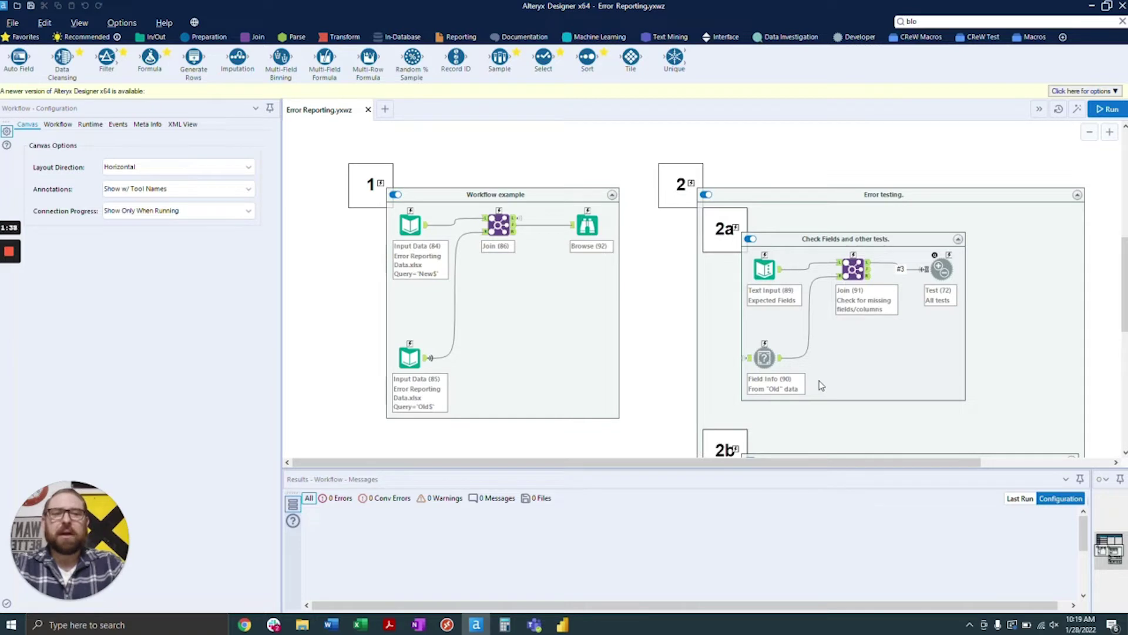
scroll(820, 385, "down", 1)
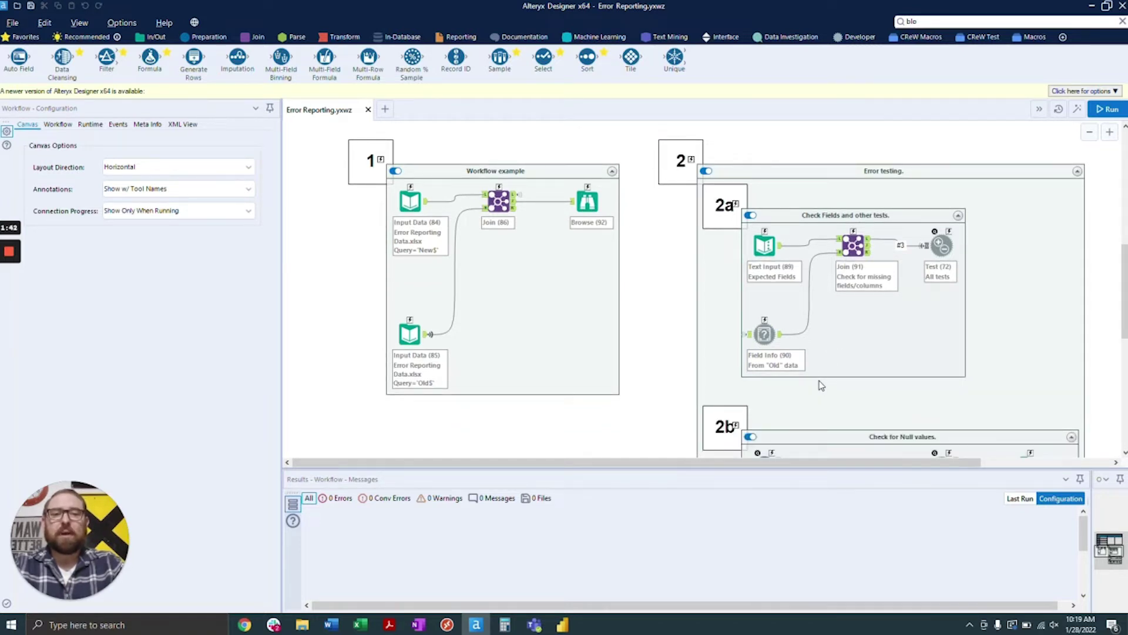
scroll(837, 336, "down", 1)
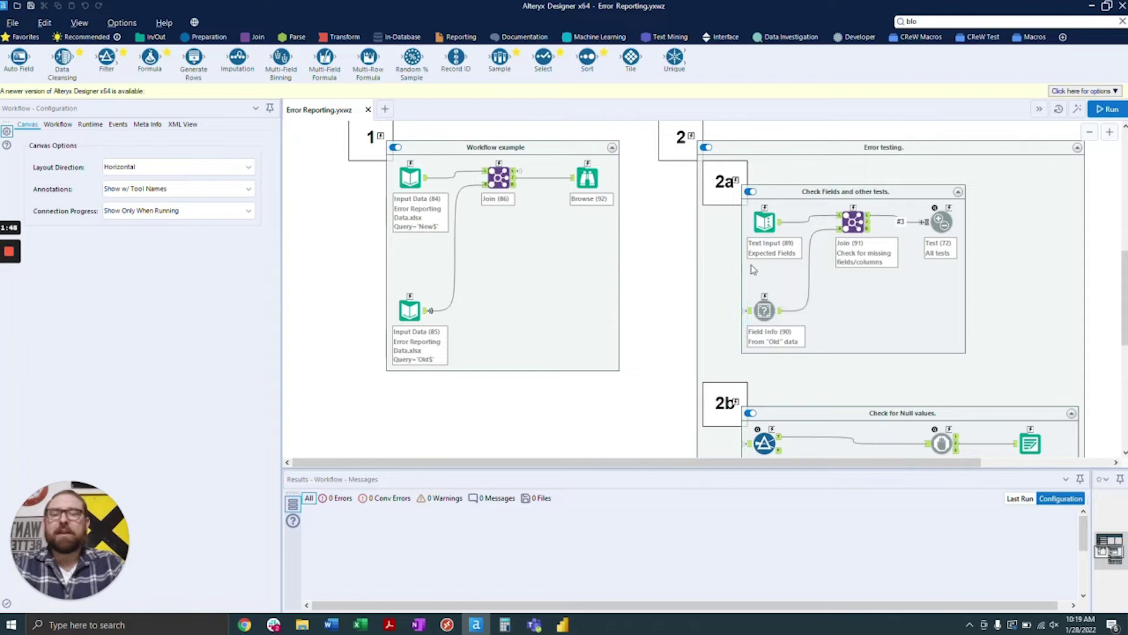
Check Text Input (89)'s expected fields, then connect Input Data (85) to Field Info (90).
left_click(764, 222)
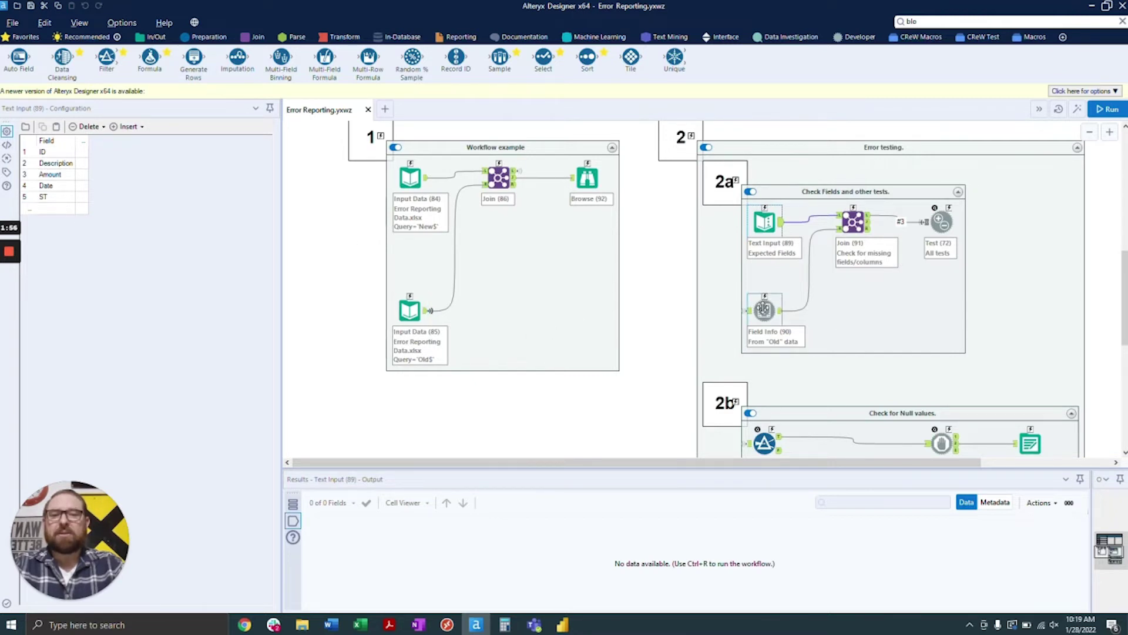
left_click_drag(747, 310, 415, 311)
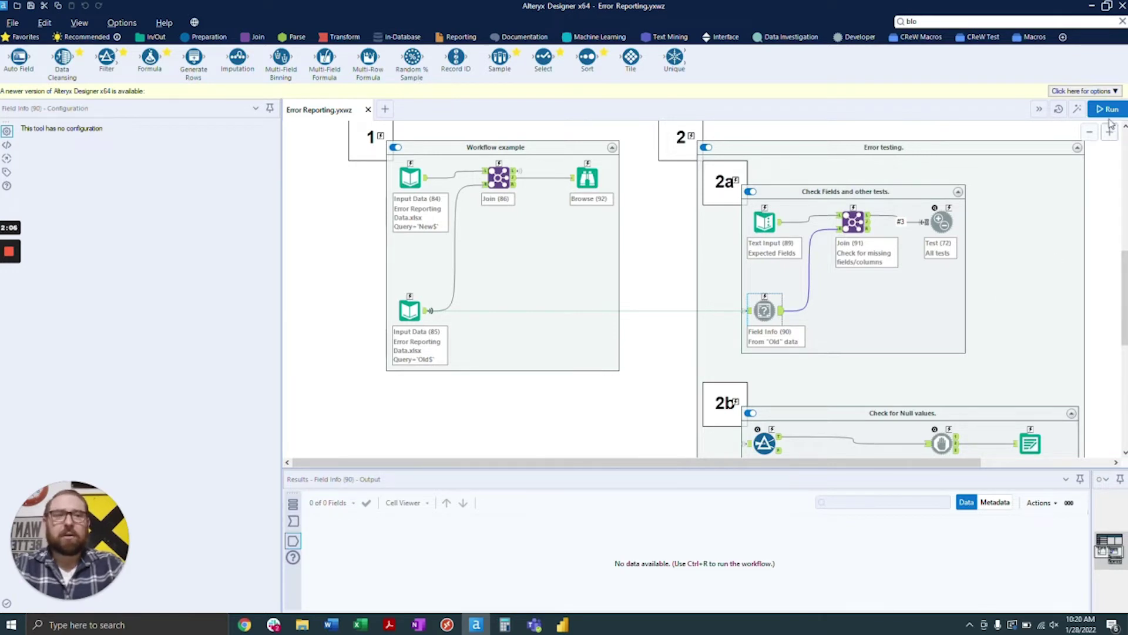
Run the workflow and show Test (72)'s three failed tests.
left_click(682, 291)
key("ctrl+r")
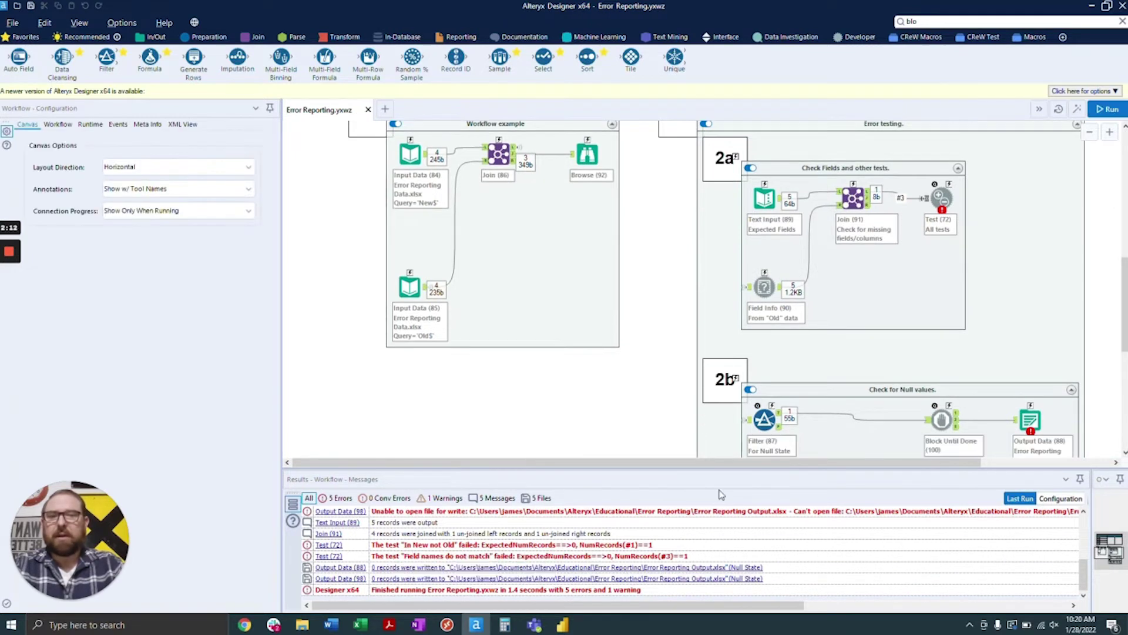
left_click(943, 198)
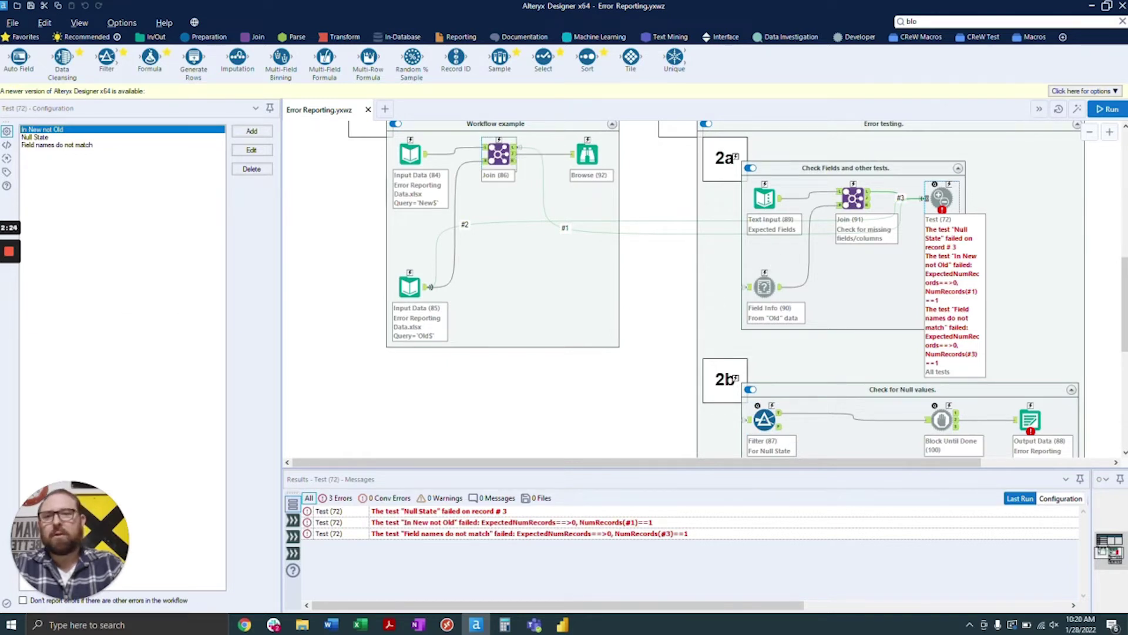
scroll(517, 317, "up", 1)
scroll(517, 317, "up", 2)
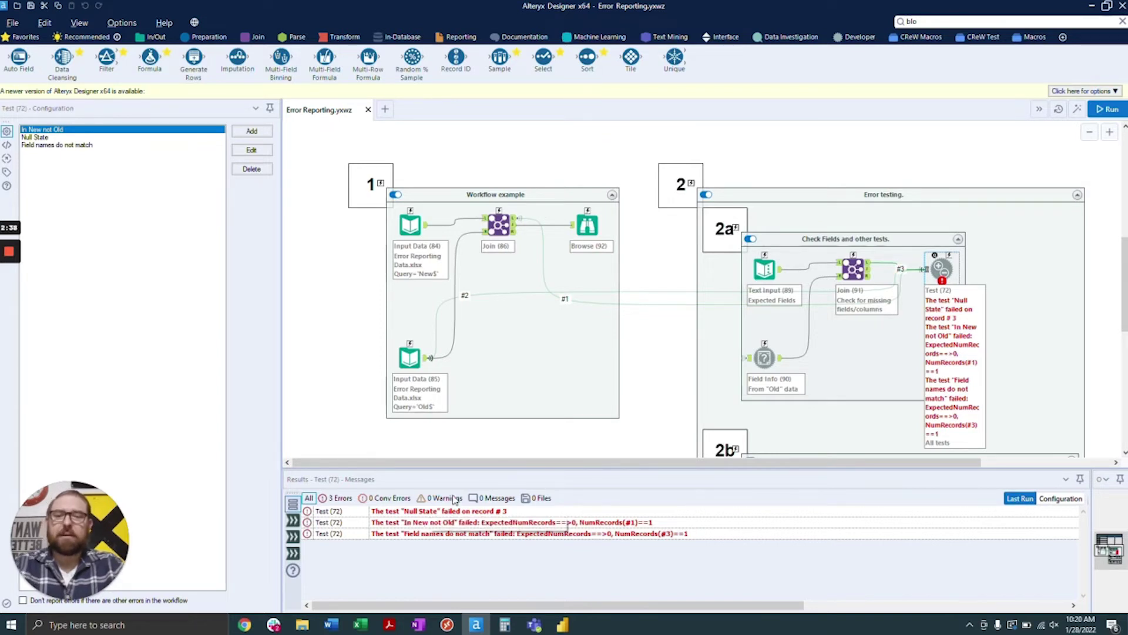
scroll(592, 346, "down", 3)
scroll(592, 347, "down", 3)
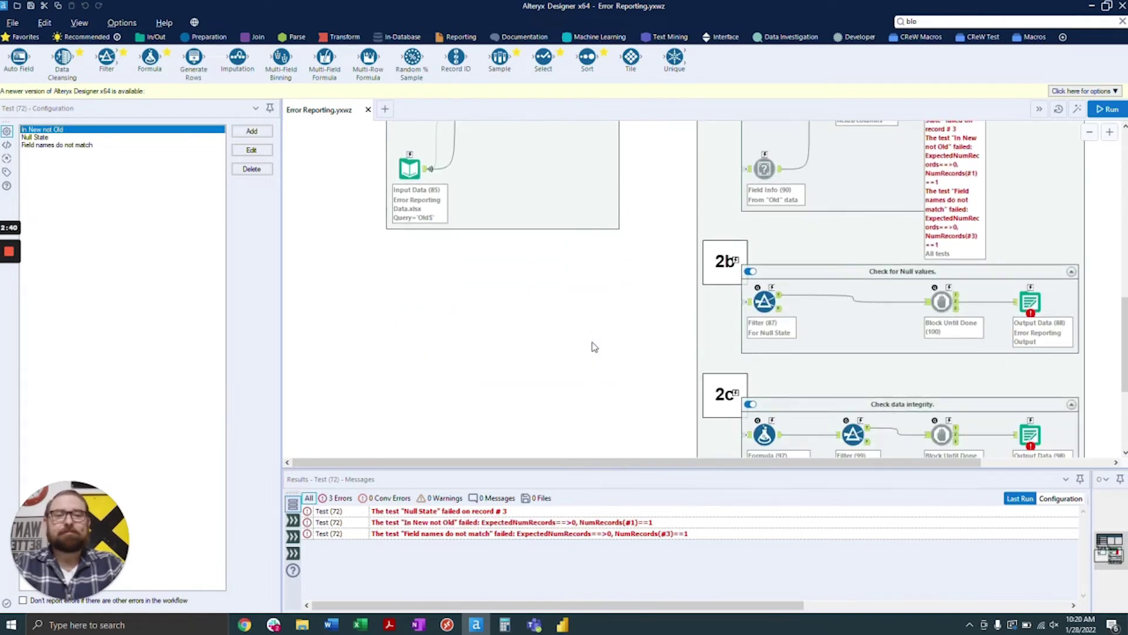
scroll(567, 383, "down", 1)
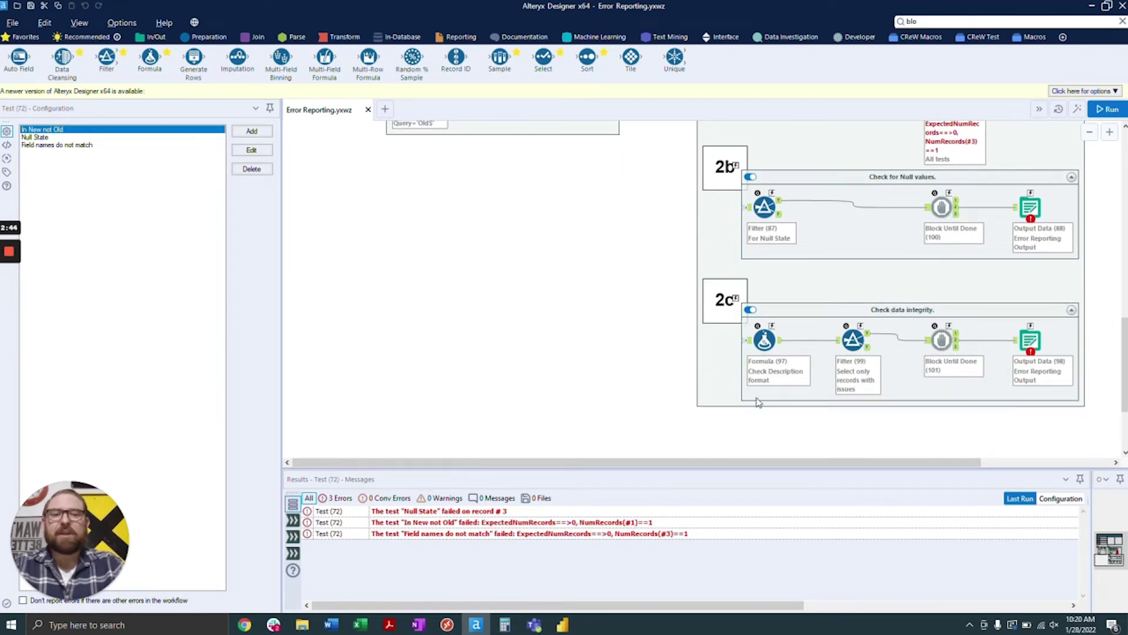
Inspect Formula (97)'s Check Description formula and its input and output records.
left_click(764, 341)
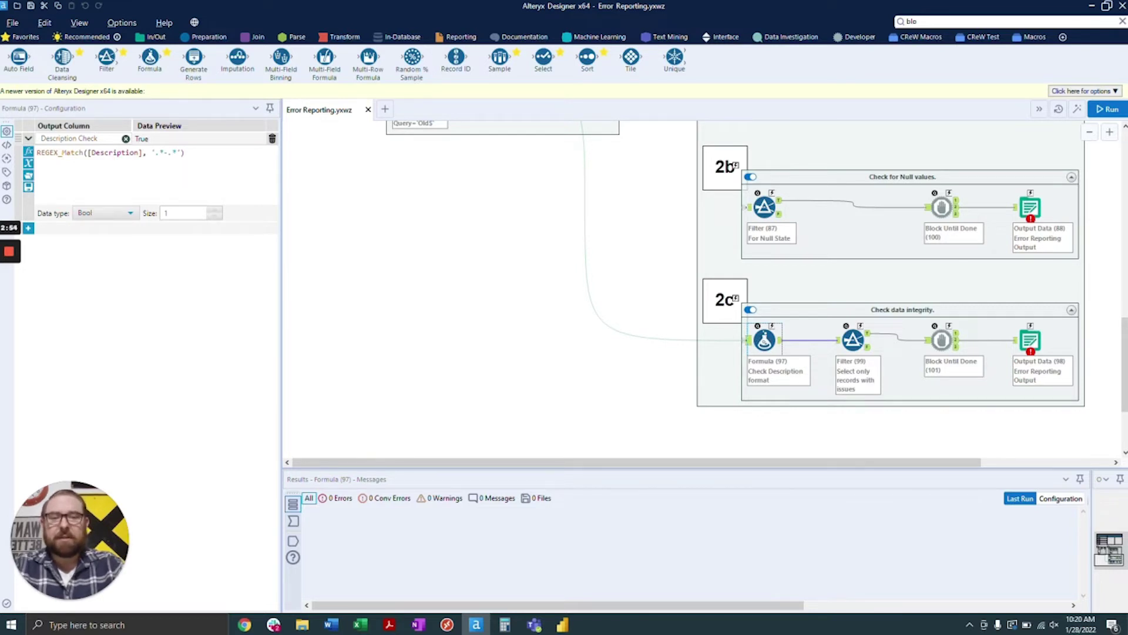
left_click(751, 341)
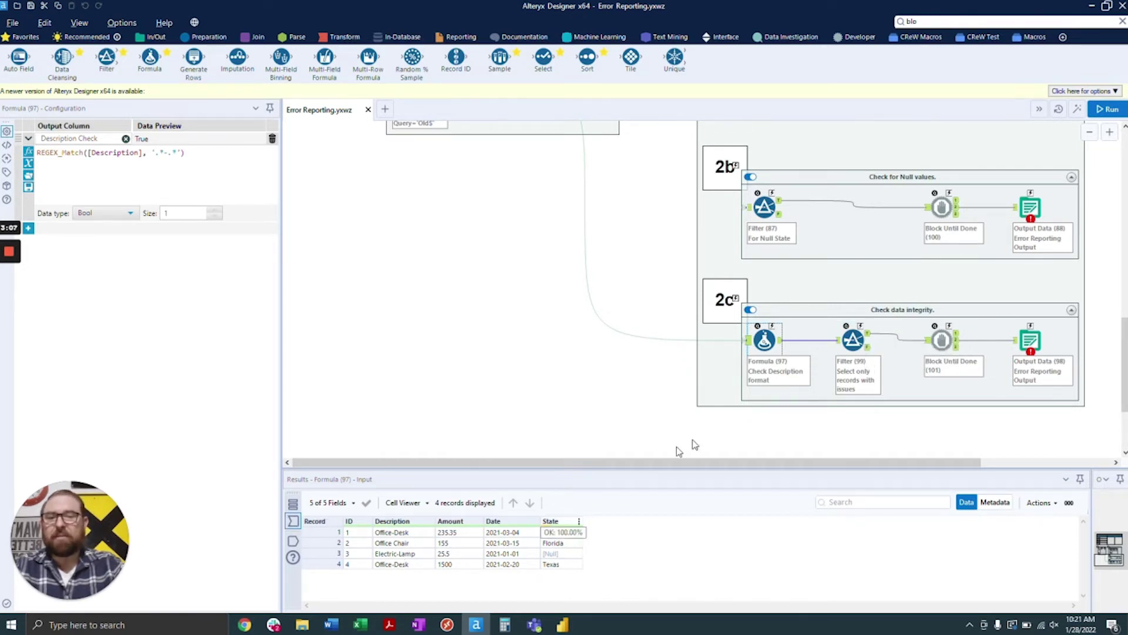
left_click(779, 339)
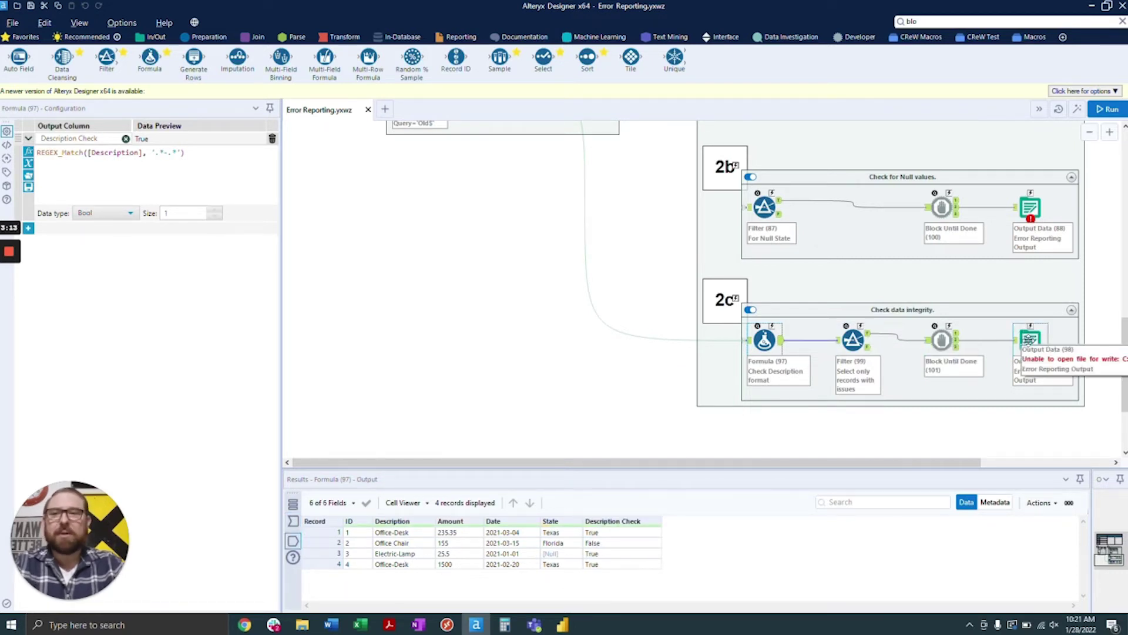
mouse_move(1029, 340)
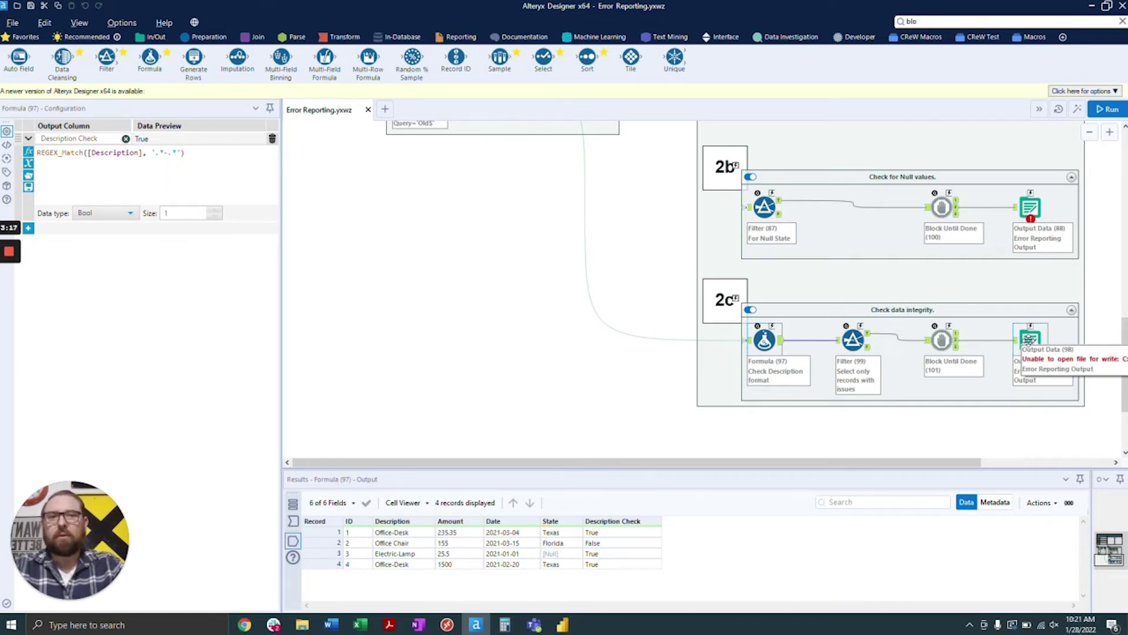
scroll(844, 345, "up", 1)
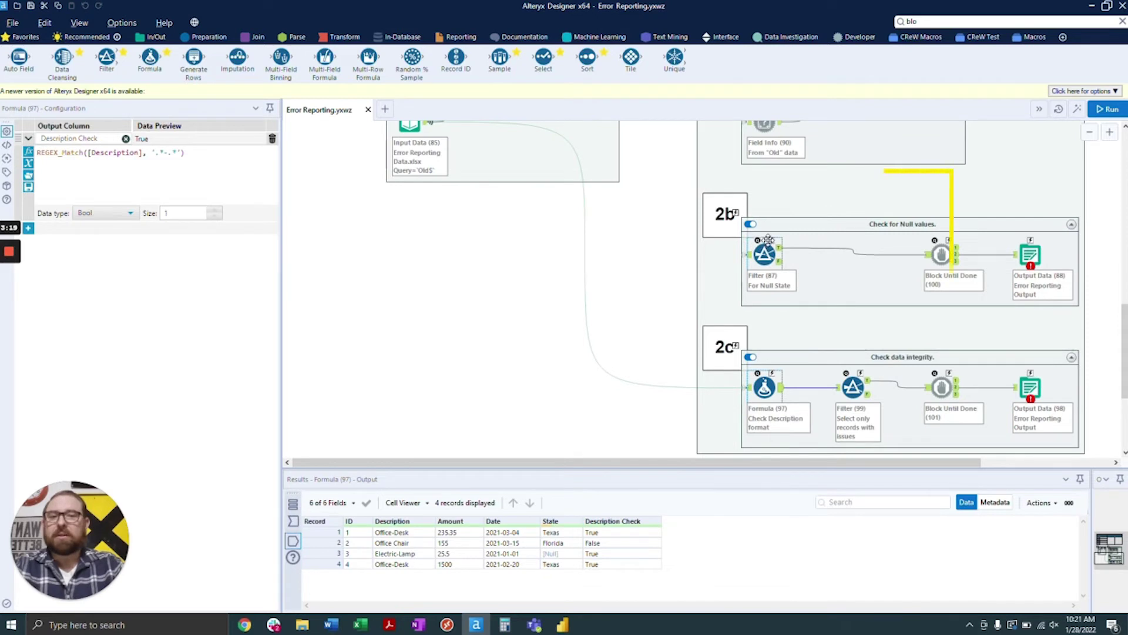
Select the Check for Null values container and inspect Filter (87)'s Electric-Lamp result.
left_click(810, 362)
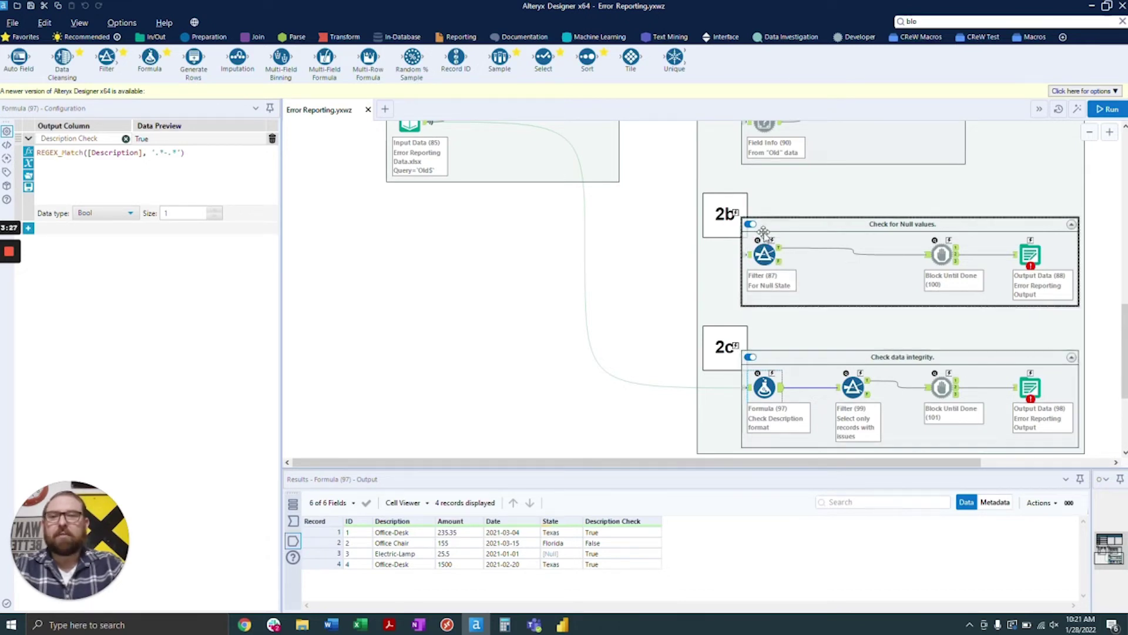
left_click(780, 247)
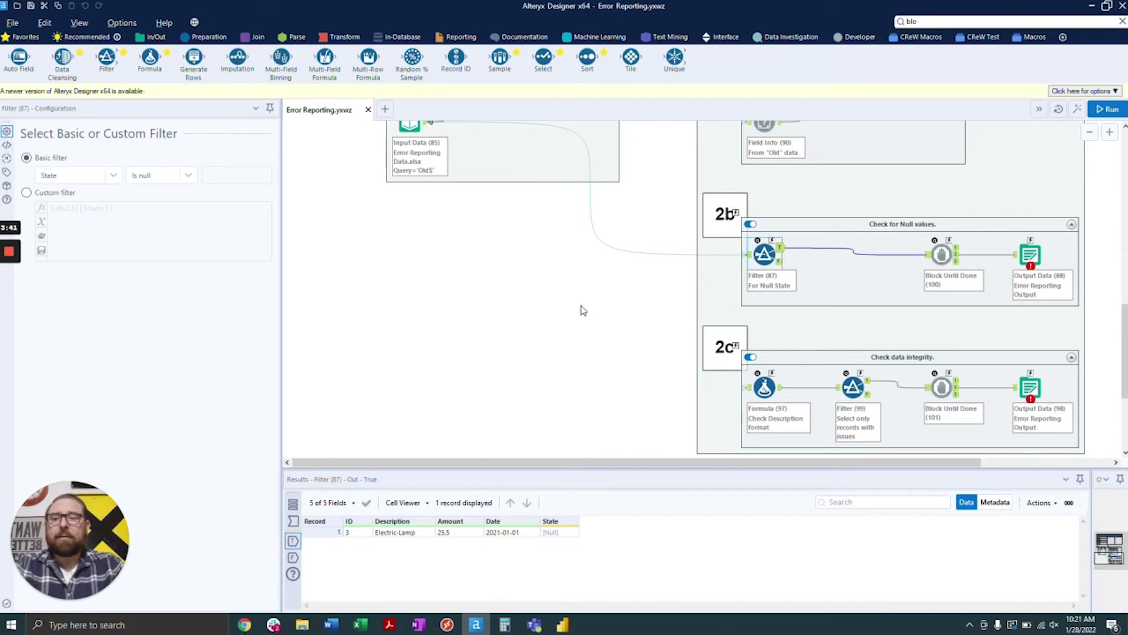
scroll(575, 340, "up", 2)
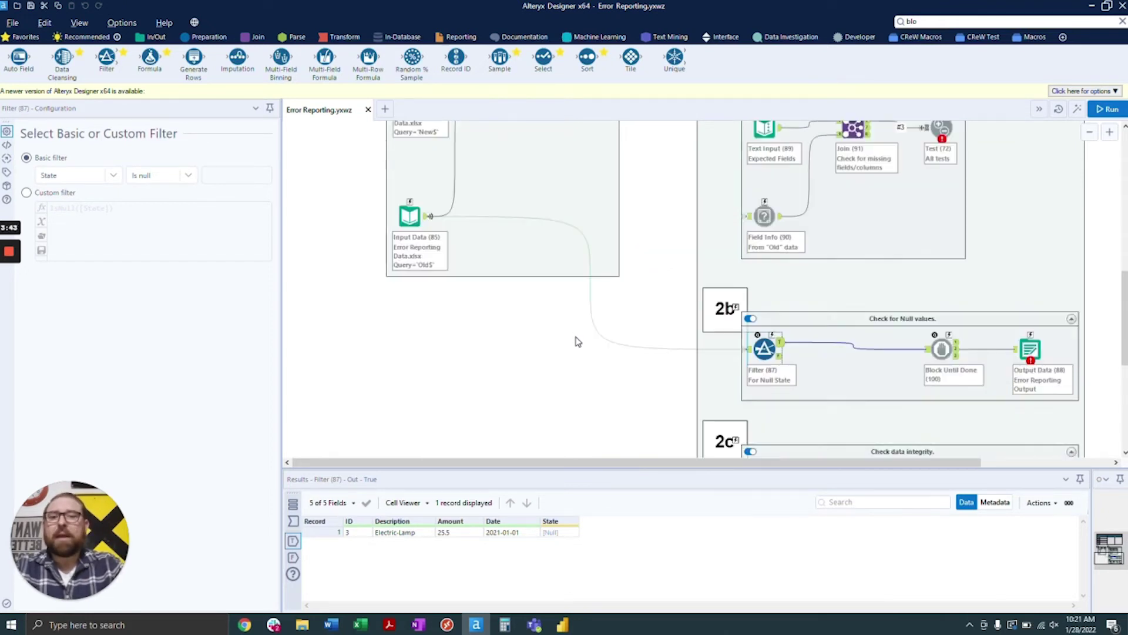
scroll(575, 341, "up", 3)
scroll(529, 317, "up", 2)
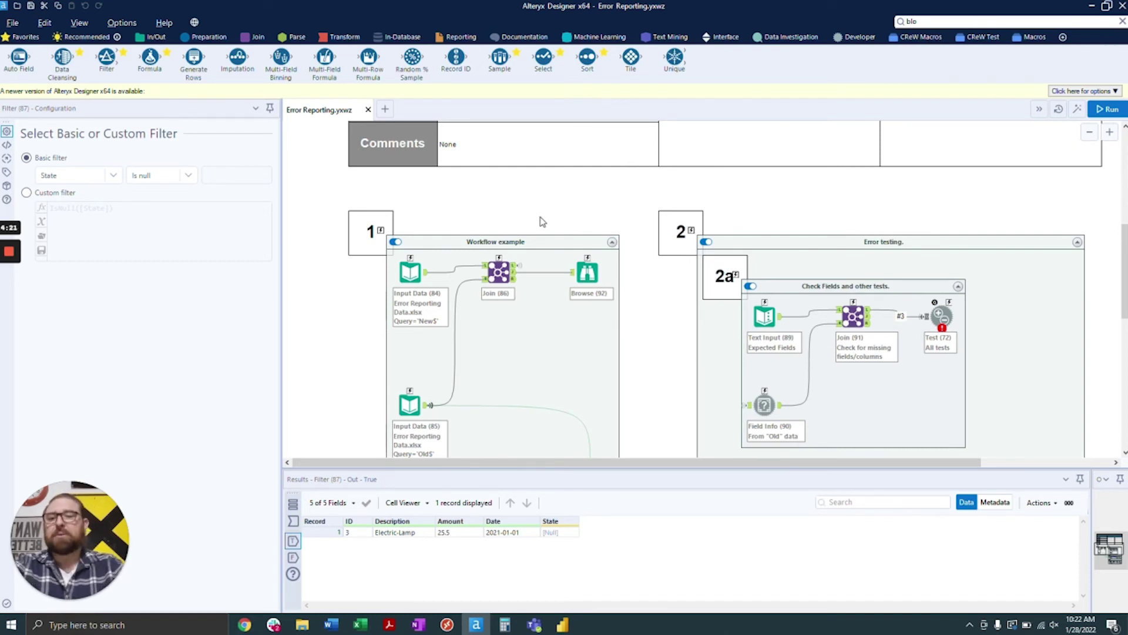
Scroll back up to the Comments row and select the Workflow example container.
left_click(473, 240)
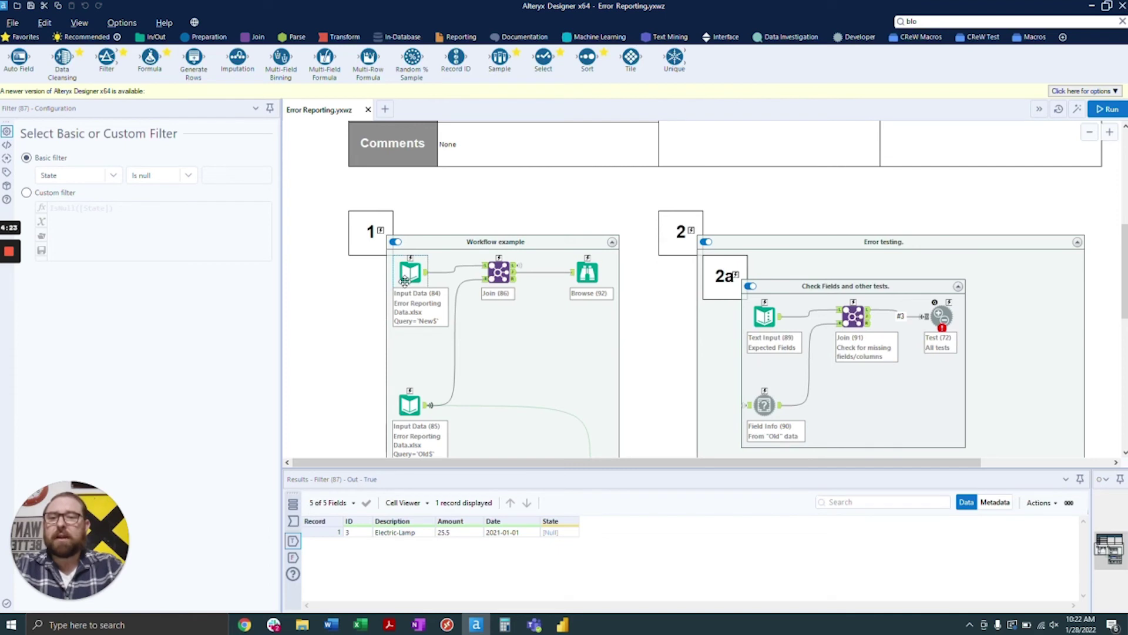